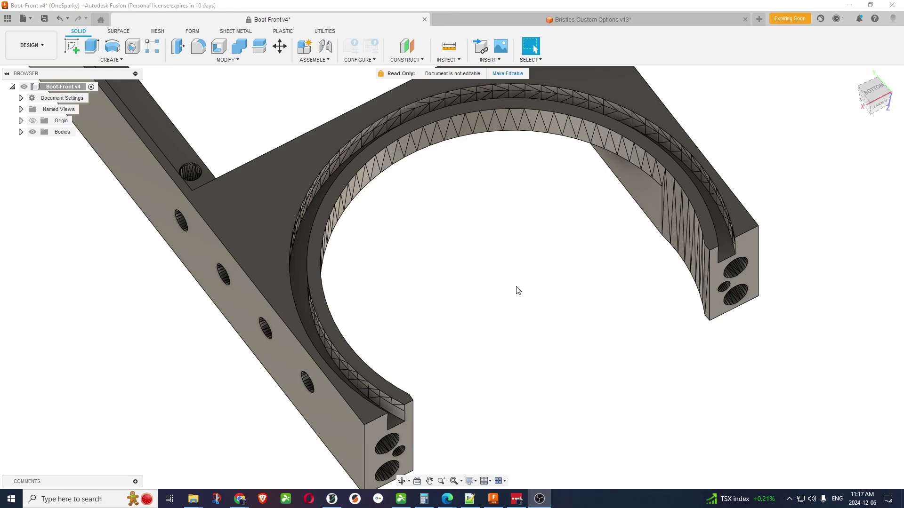
Measure the width of the bristle groove's bottom edge at the open end of the boot front
{"action": "mouse_move", "coordinate": [870, 113]}
{"action": "left_click_drag", "start_coordinate": [869, 113], "coordinate": [851, 130]}
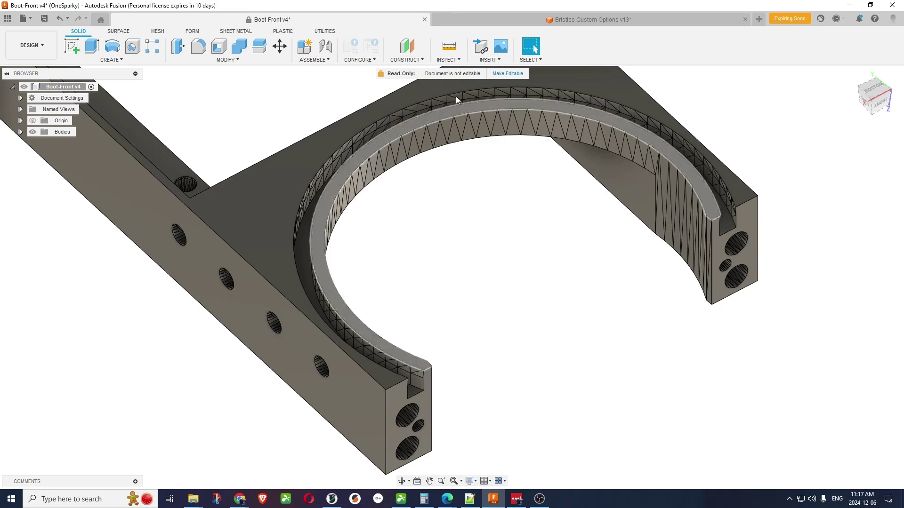
{"action": "left_click", "coordinate": [456, 54]}
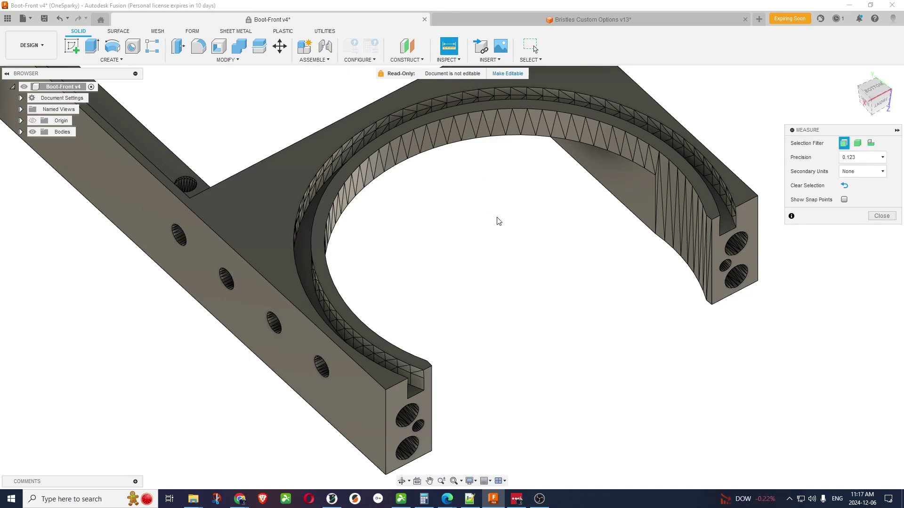
{"action": "left_click", "coordinate": [731, 234]}
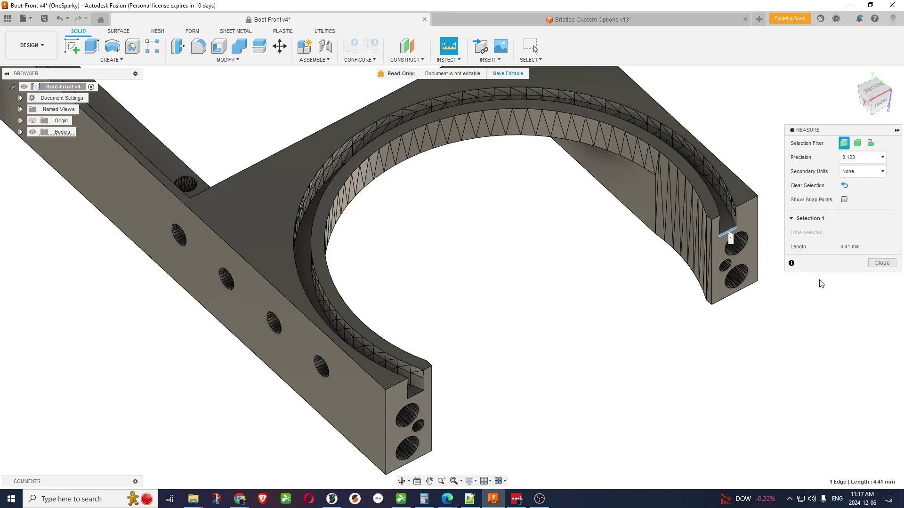
{"action": "left_click", "coordinate": [881, 263]}
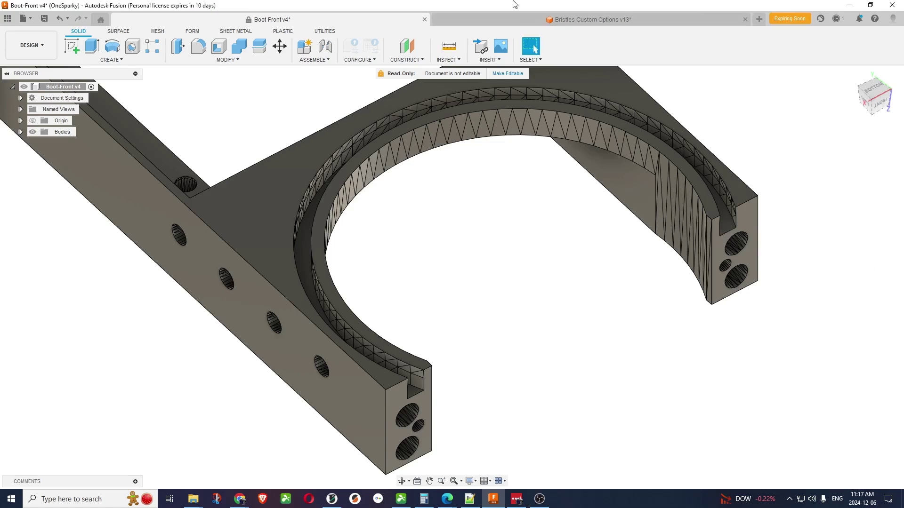
Switch to the Bristles Custom Options design and show its parameters with the full parameter names readable
{"action": "left_click", "coordinate": [583, 21]}
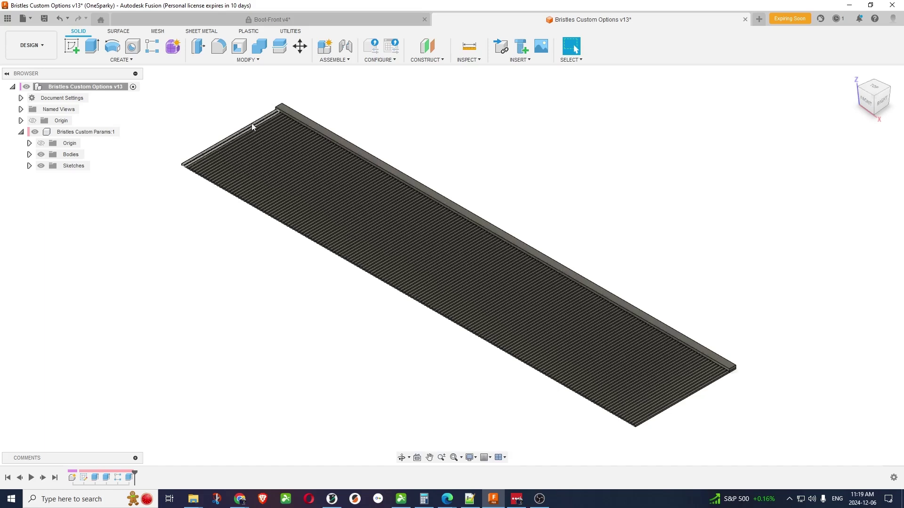
{"action": "left_click", "coordinate": [246, 59]}
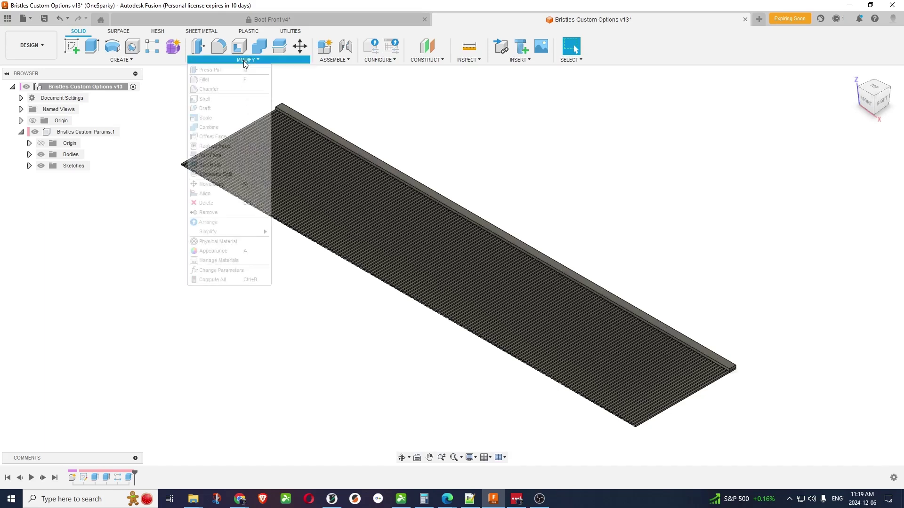
{"action": "left_click", "coordinate": [223, 273]}
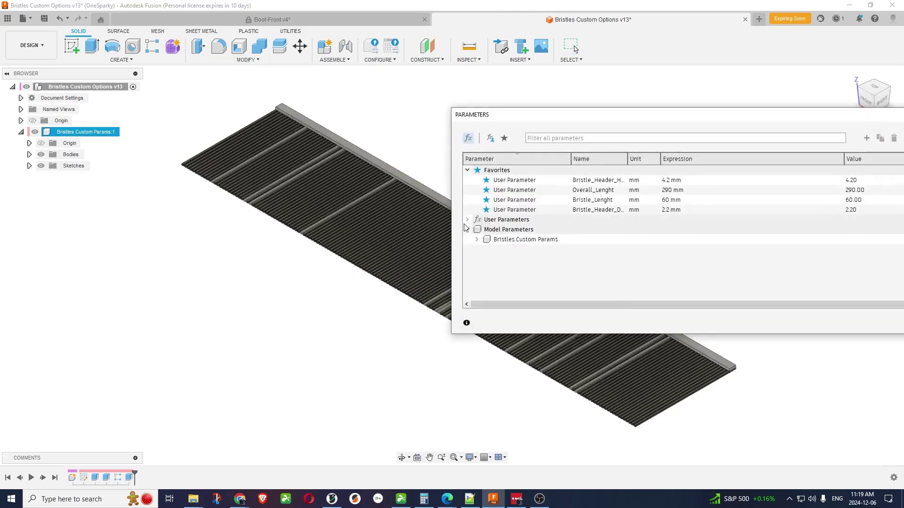
{"action": "left_click_drag", "start_coordinate": [566, 115], "coordinate": [434, 107]}
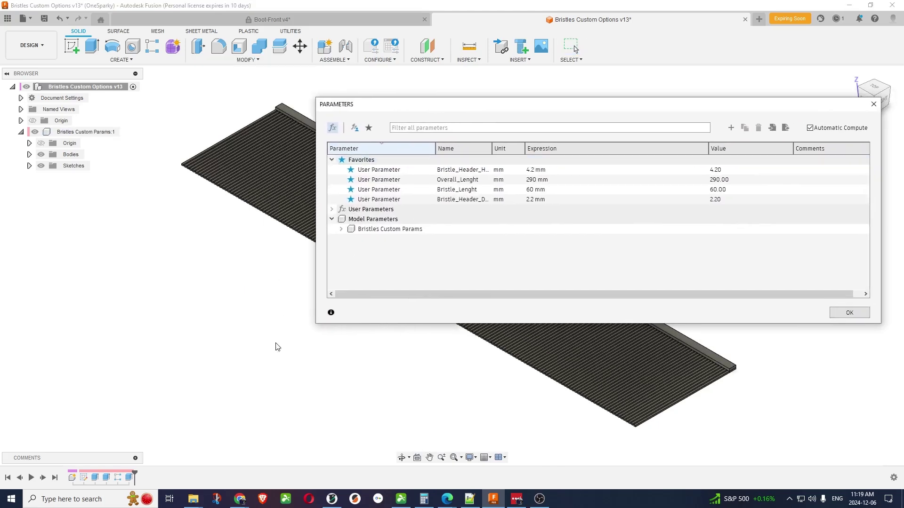
{"action": "left_click_drag", "start_coordinate": [315, 320], "coordinate": [415, 321]}
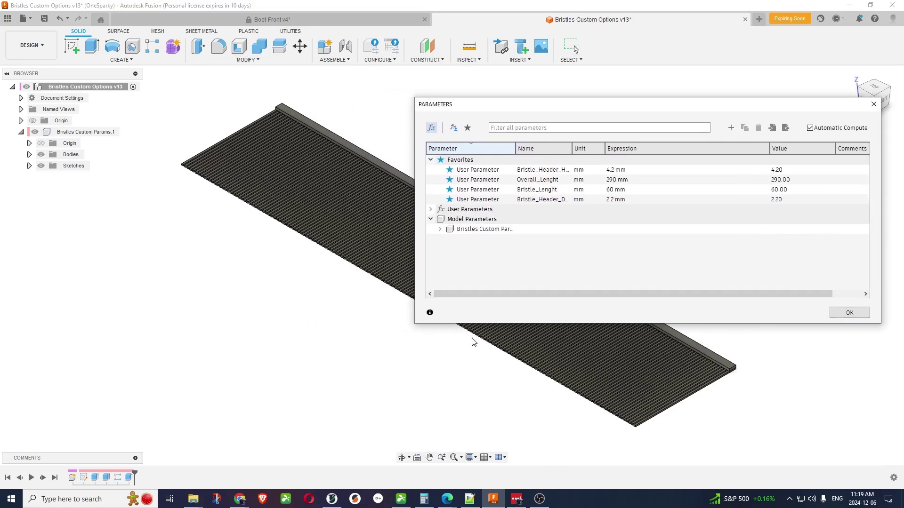
{"action": "left_click_drag", "start_coordinate": [572, 148], "coordinate": [595, 148]}
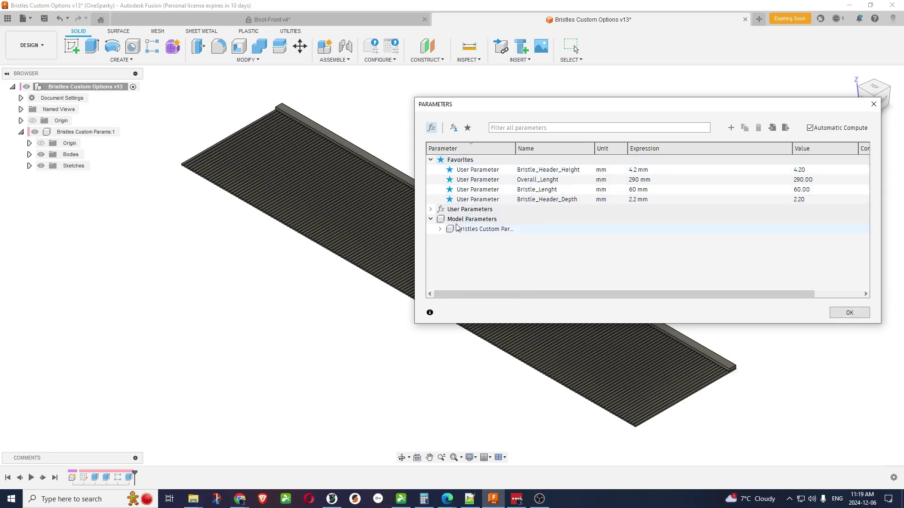
Review the complete list of user parameters and open the Overall_Lenght expression for editing
{"action": "left_click", "coordinate": [430, 210]}
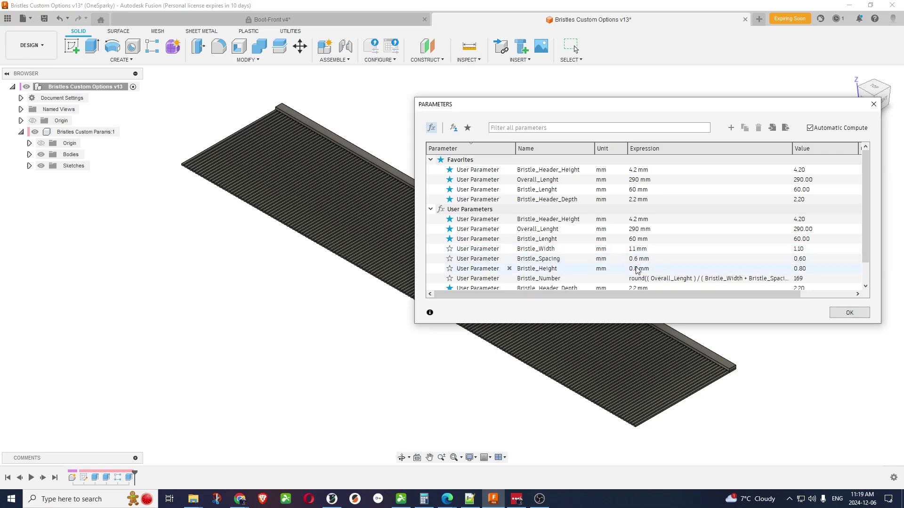
{"action": "left_click", "coordinate": [431, 209]}
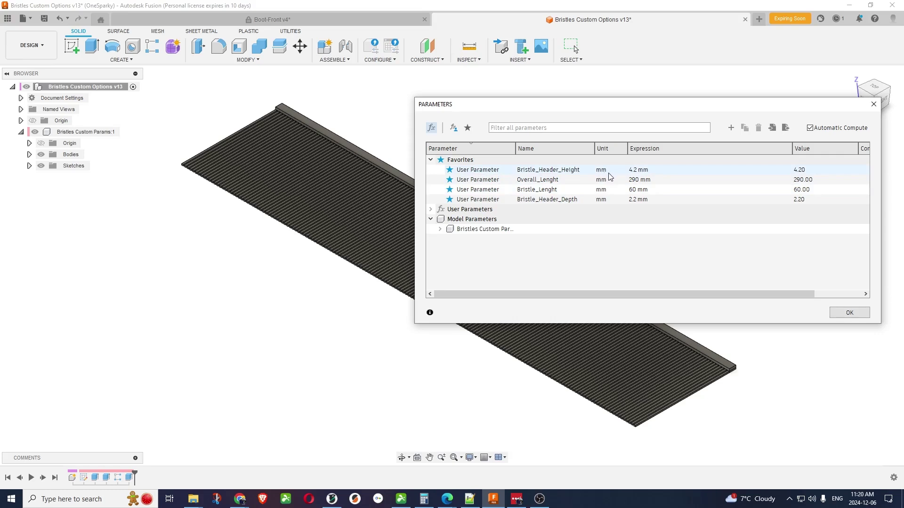
{"action": "double_click", "coordinate": [635, 180]}
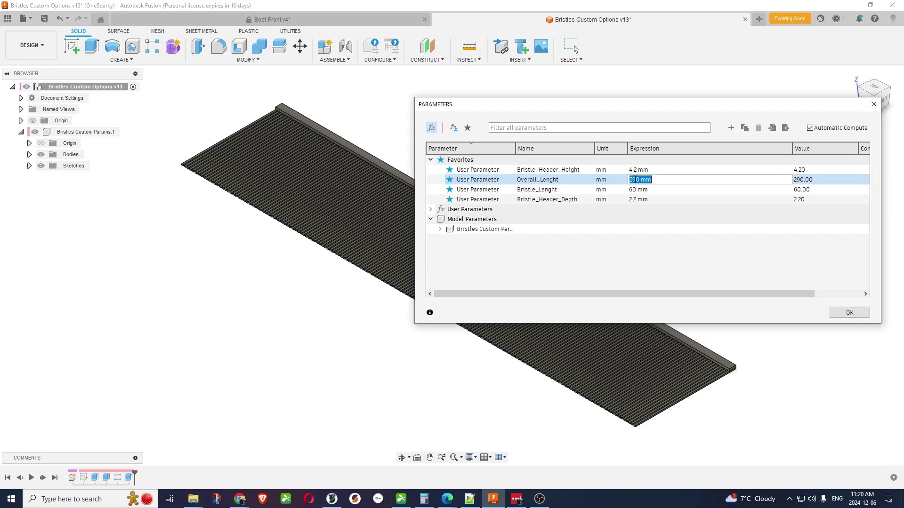
{"action": "left_click", "coordinate": [641, 180]}
Set the Bristle_Lenght parameter to 30 mm
{"action": "left_click", "coordinate": [634, 190]}
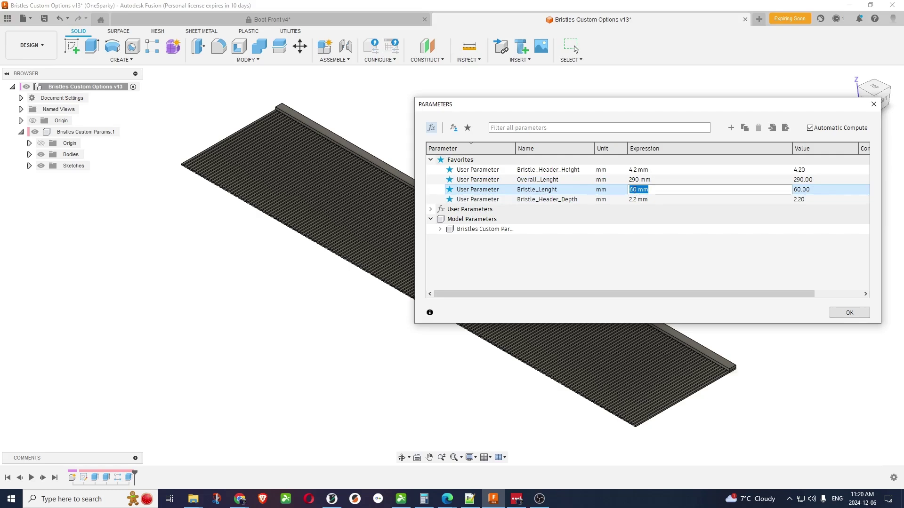
{"action": "left_click", "coordinate": [634, 190]}
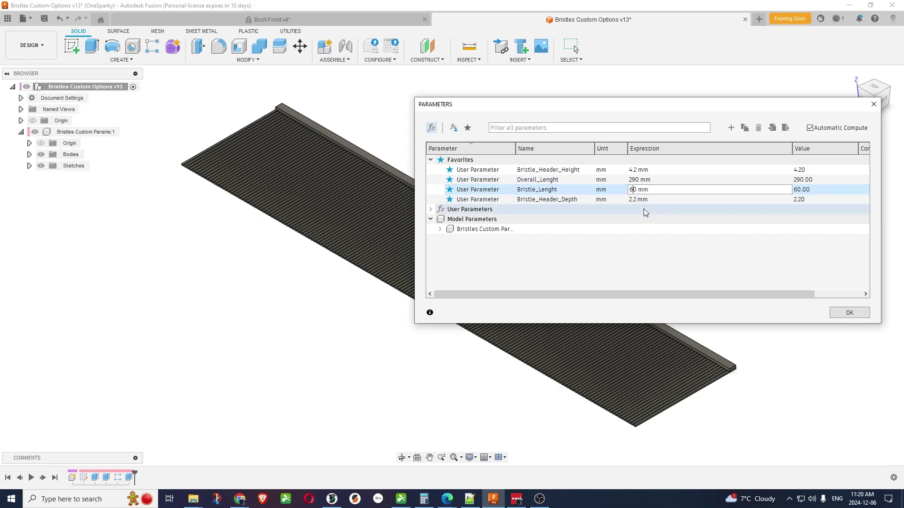
{"action": "key", "text": "BackSpace"}
{"action": "key", "text": "Return"}
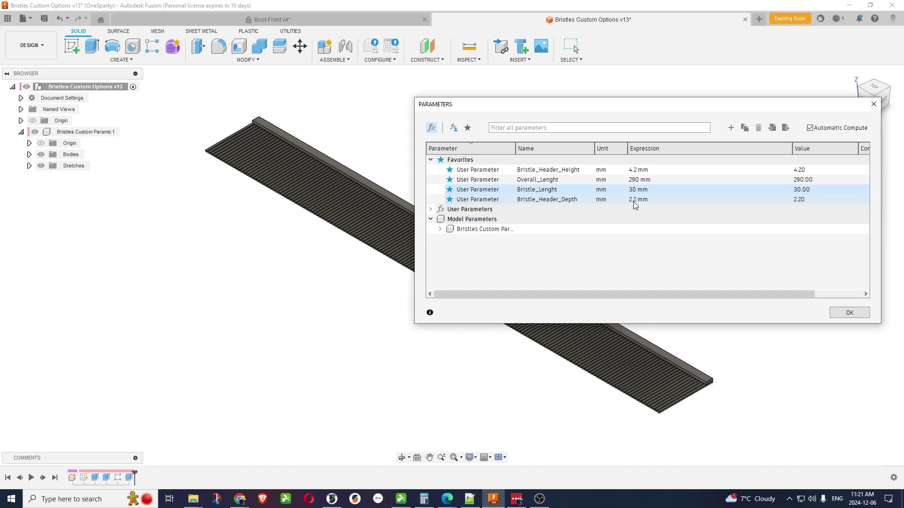
{"action": "left_click", "coordinate": [379, 221]}
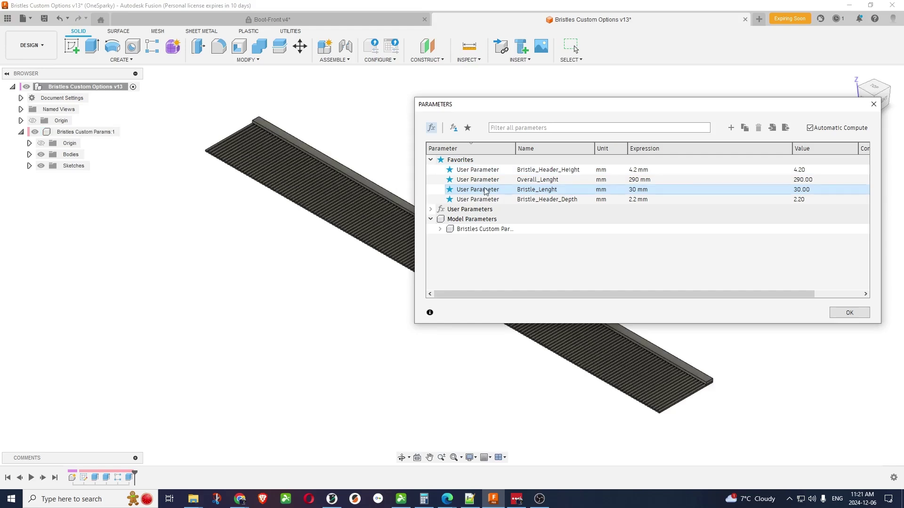
Set the Bristle_Header_Height parameter to 8.2 mm
{"action": "double_click", "coordinate": [634, 171]}
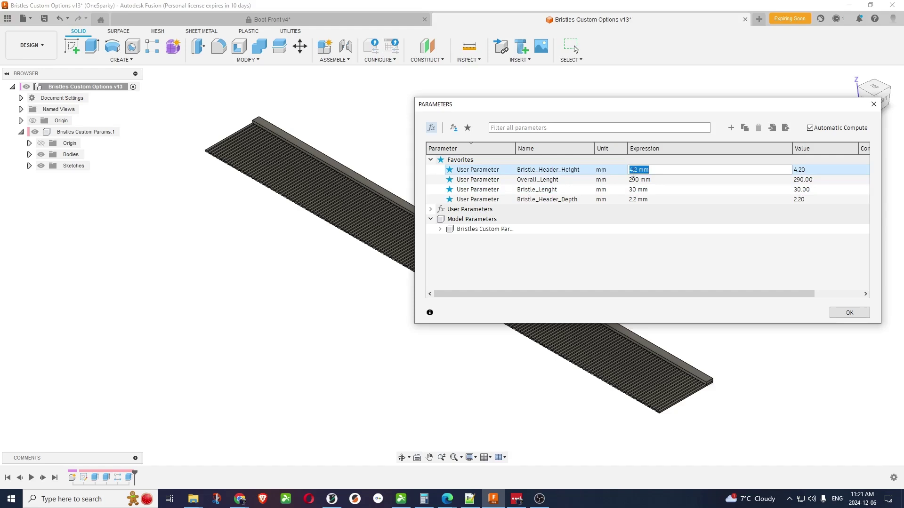
{"action": "left_click", "coordinate": [633, 170]}
{"action": "key", "text": "BackSpace"}
{"action": "type", "text": "8"}
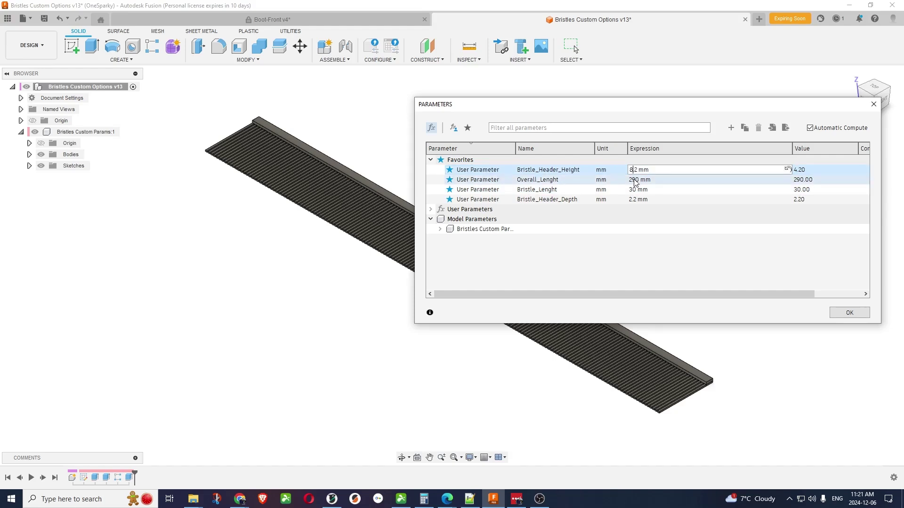
{"action": "key", "text": "Return"}
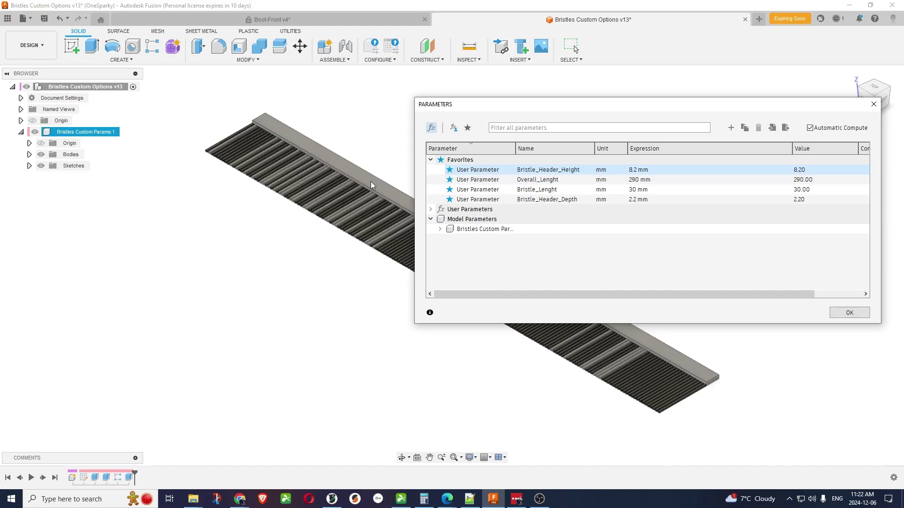
Restore the Bristle_Header_Height parameter to 4.2 mm
{"action": "left_click", "coordinate": [634, 171]}
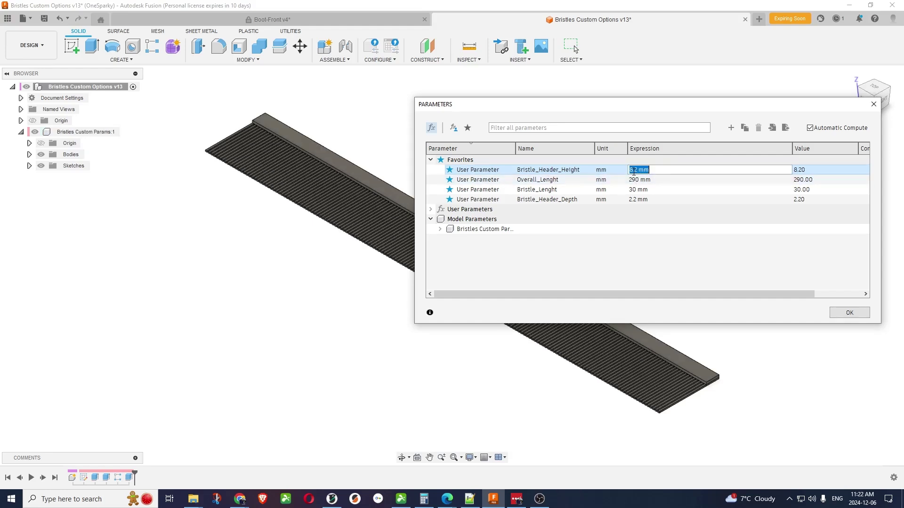
{"action": "type", "text": "4.2"}
{"action": "left_click", "coordinate": [634, 180]}
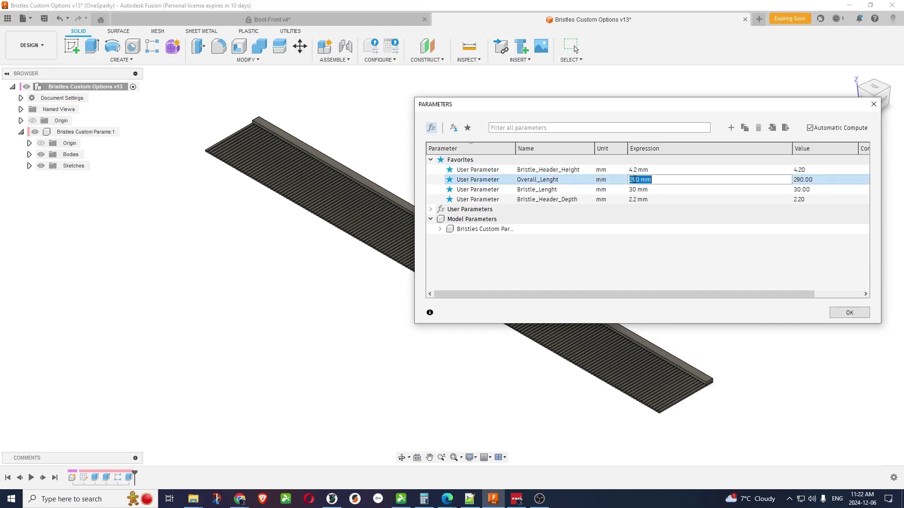
Set the Bristle_Lenght parameter to 45 mm and close the parameters
{"action": "left_click", "coordinate": [636, 189]}
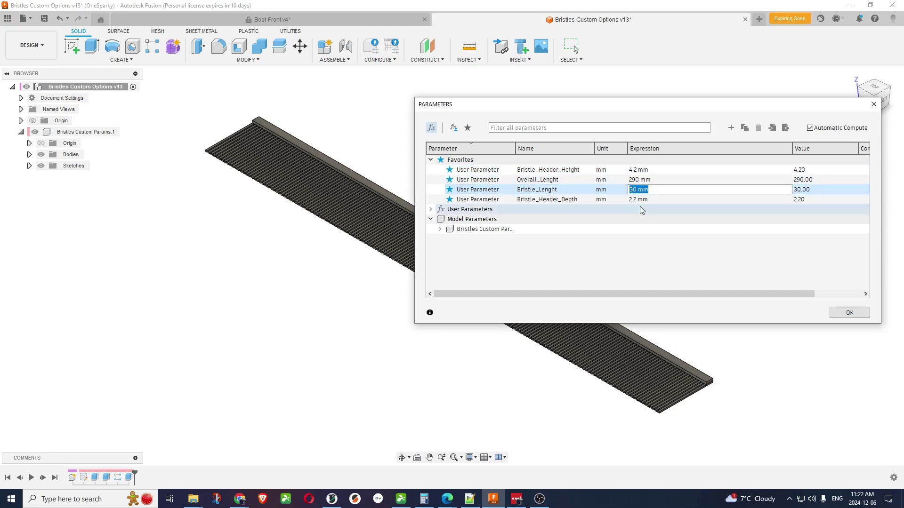
{"action": "type", "text": "45"}
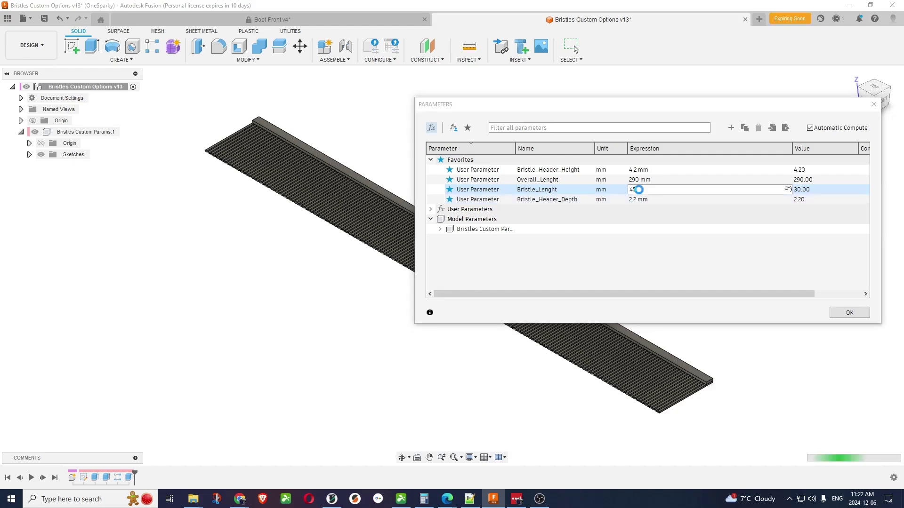
{"action": "key", "text": "Tab"}
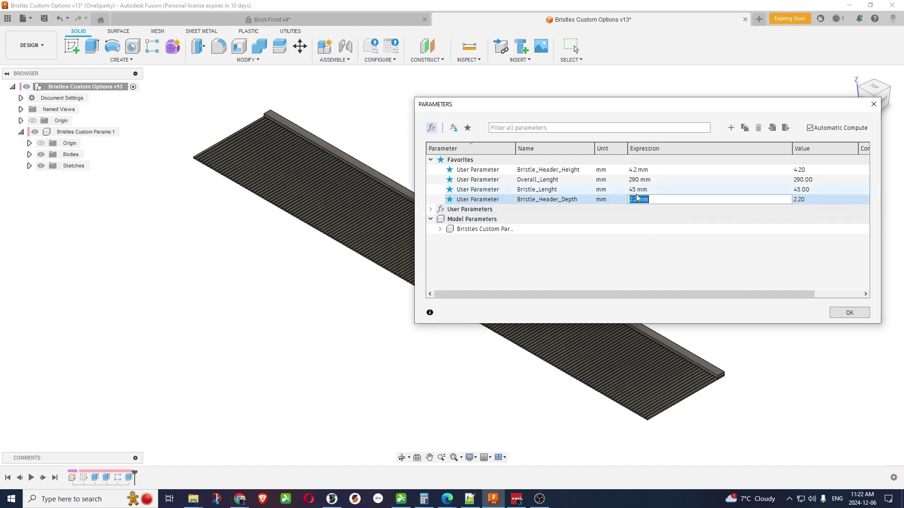
{"action": "left_click", "coordinate": [849, 312]}
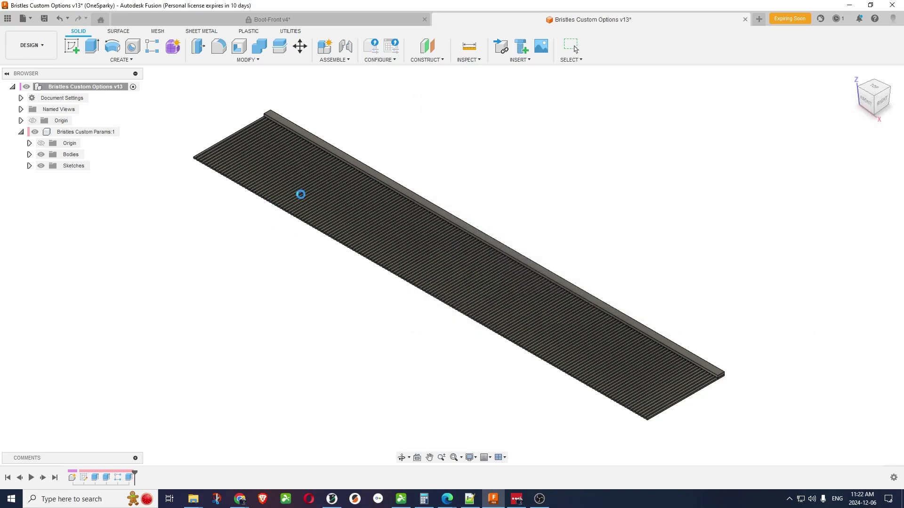
Set up a mesh export of the whole Bristles Custom Params component in STL (Binary) format
{"action": "right_click", "coordinate": [92, 133]}
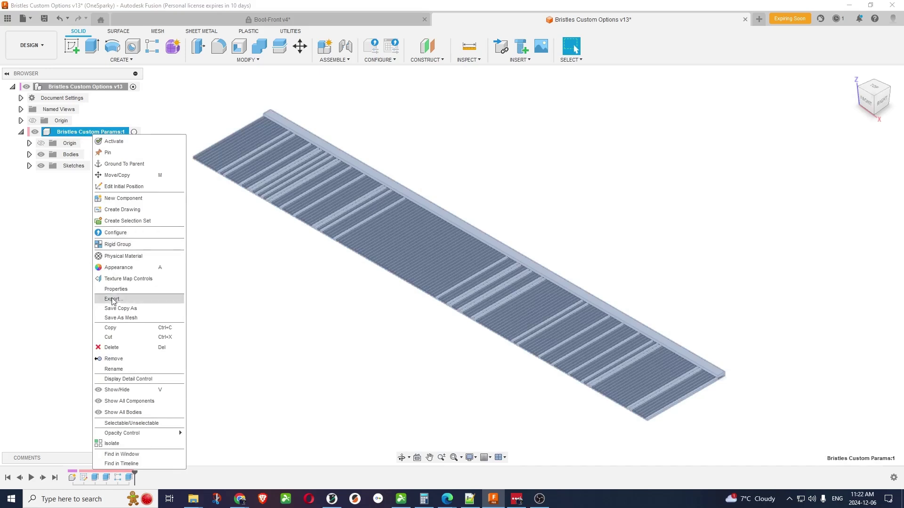
{"action": "left_click", "coordinate": [114, 318]}
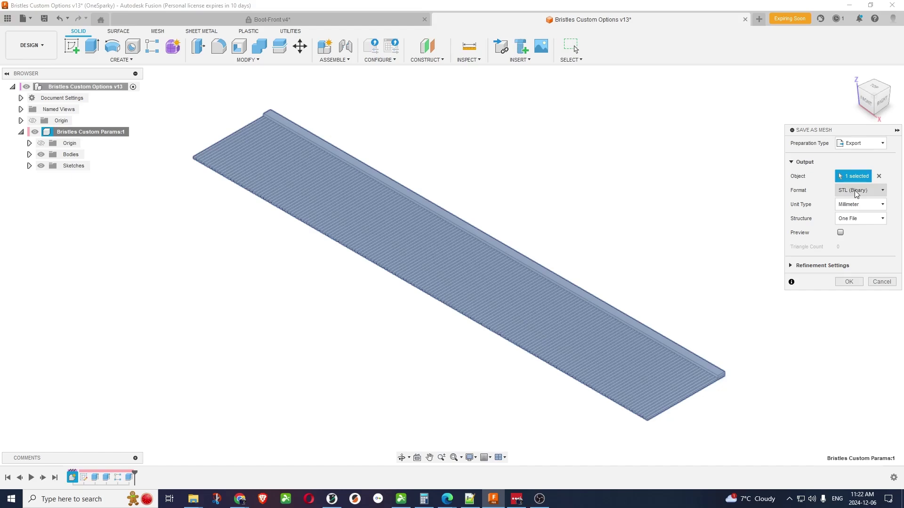
{"action": "left_click", "coordinate": [855, 190]}
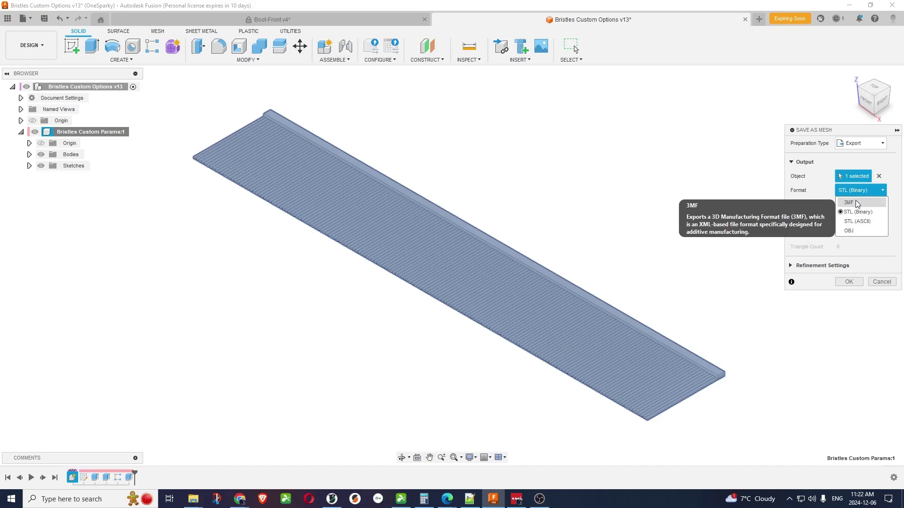
{"action": "left_click", "coordinate": [385, 162]}
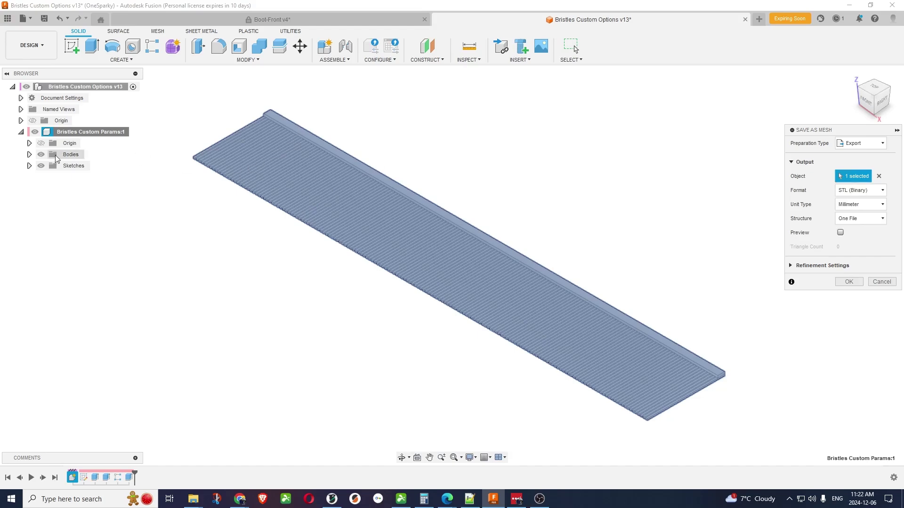
{"action": "left_click", "coordinate": [29, 154]}
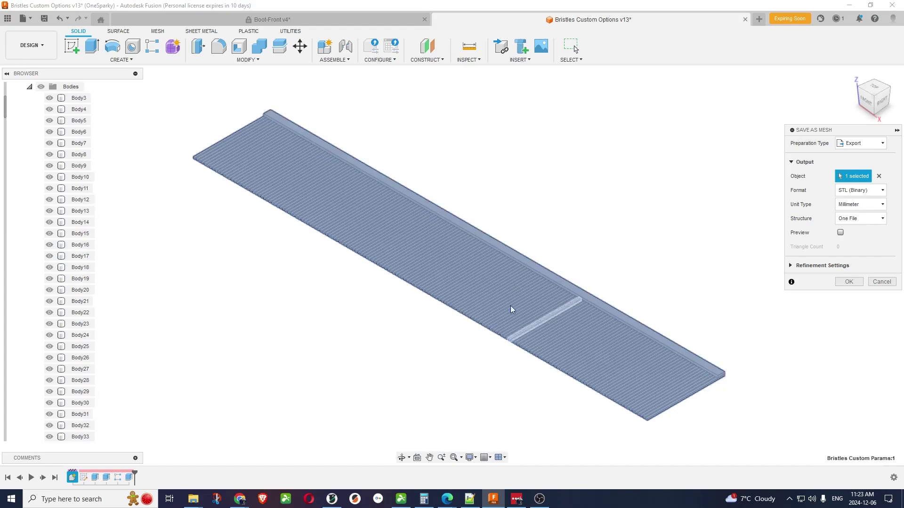
{"action": "left_click", "coordinate": [861, 190]}
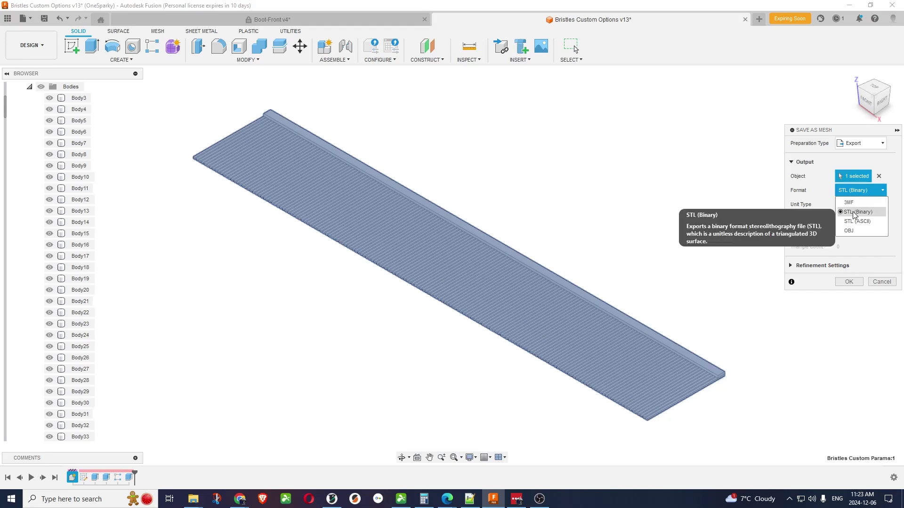
{"action": "left_click", "coordinate": [854, 213]}
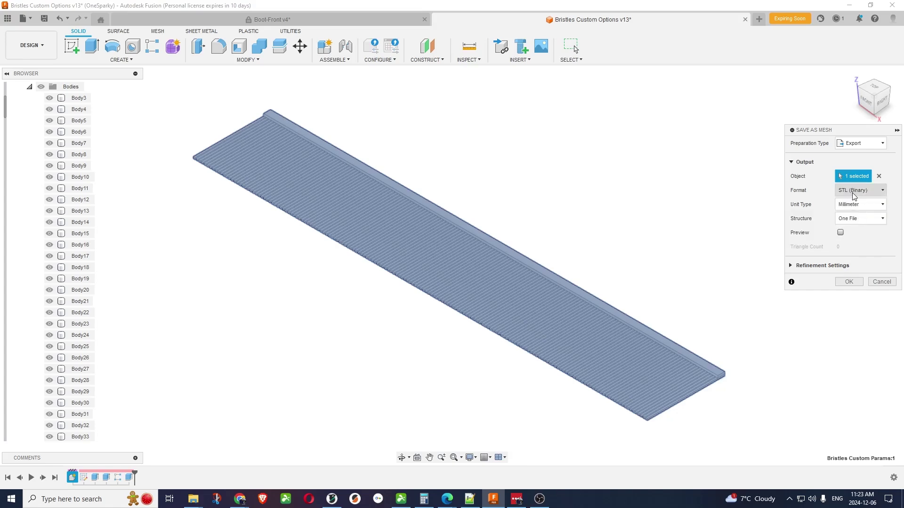
Save the mesh export to the computer as an STL file named Bristles Custom 45mm in the Dust Boot v9 folder
{"action": "left_click", "coordinate": [849, 283]}
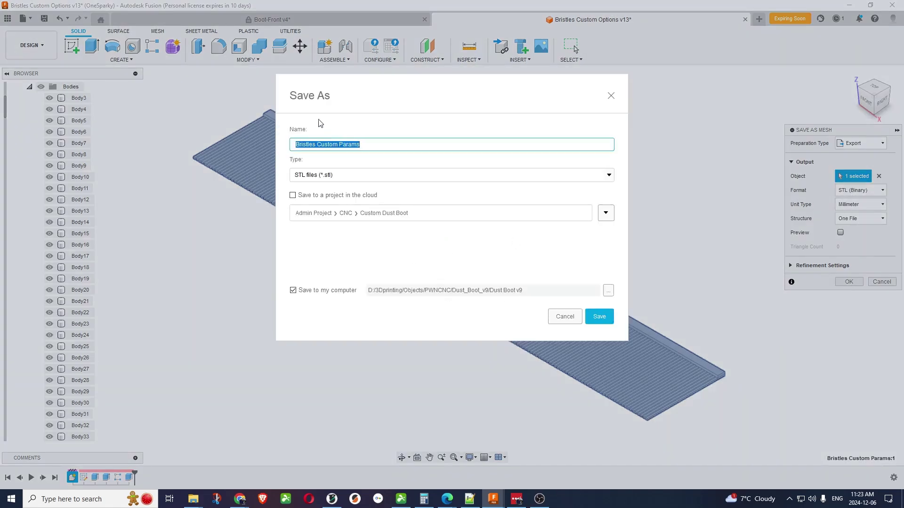
{"action": "left_click", "coordinate": [370, 142]}
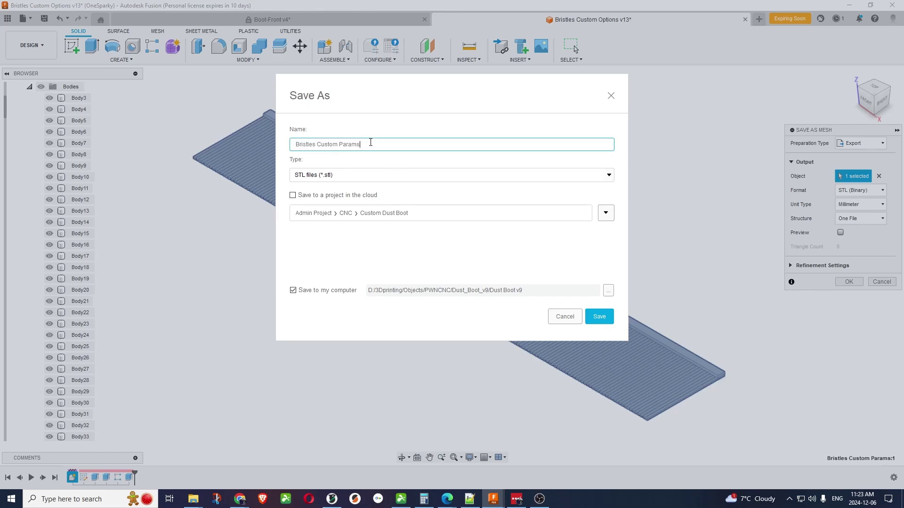
{"action": "key", "text": "BackSpace"}
{"action": "key", "text": "BackSpace"}
{"action": "key", "text": "BackSpace"}
{"action": "key", "text": "BackSpace"}
{"action": "type", "text": "45mm"}
{"action": "left_click", "coordinate": [599, 318]}
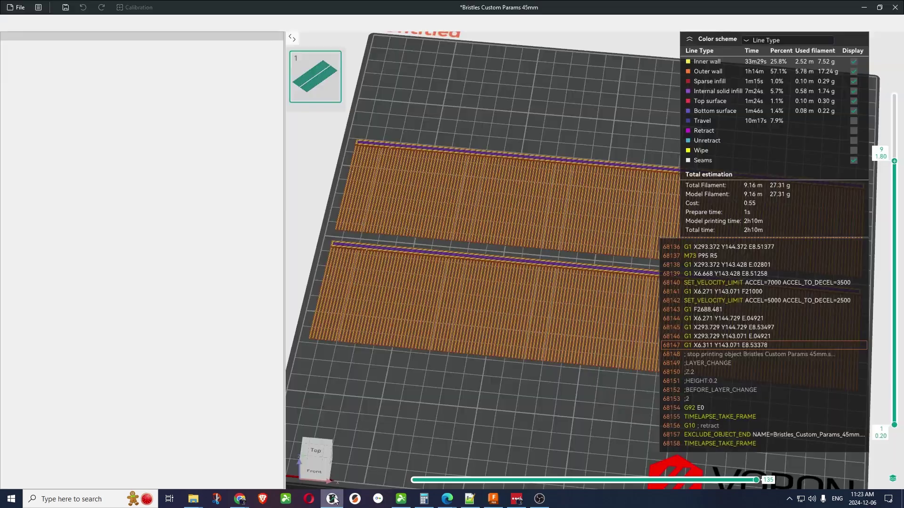
Switch to OrcaSlicer and replace the two old bristle strips on the build plate with Bristles Custom 45mm.stl
{"action": "left_click", "coordinate": [332, 498]}
{"action": "scroll", "coordinate": [524, 173], "scroll_direction": "down", "scroll_amount": 4}
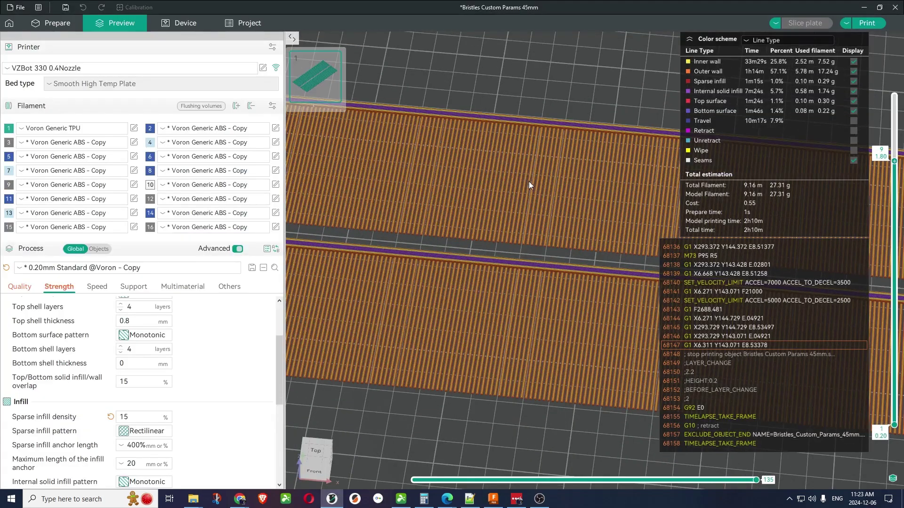
{"action": "scroll", "coordinate": [572, 165], "scroll_direction": "up", "scroll_amount": 3}
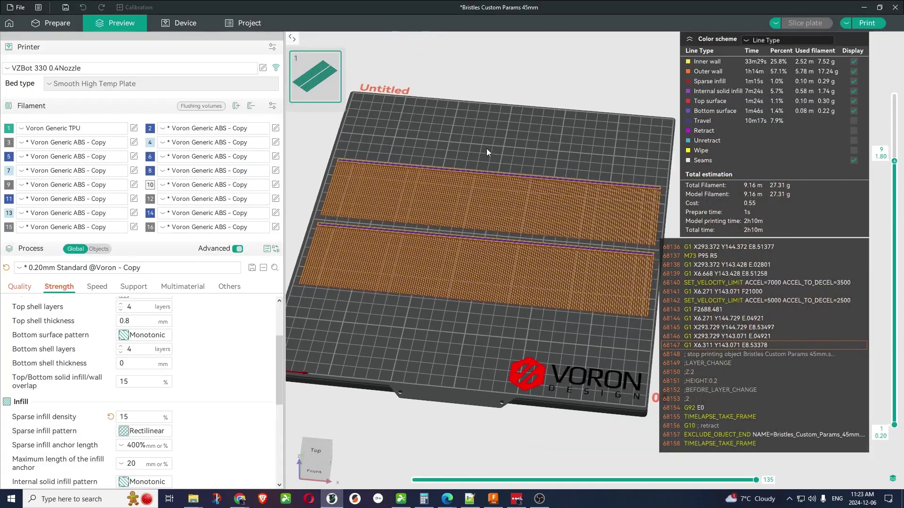
{"action": "key", "text": "ctrl+Tab"}
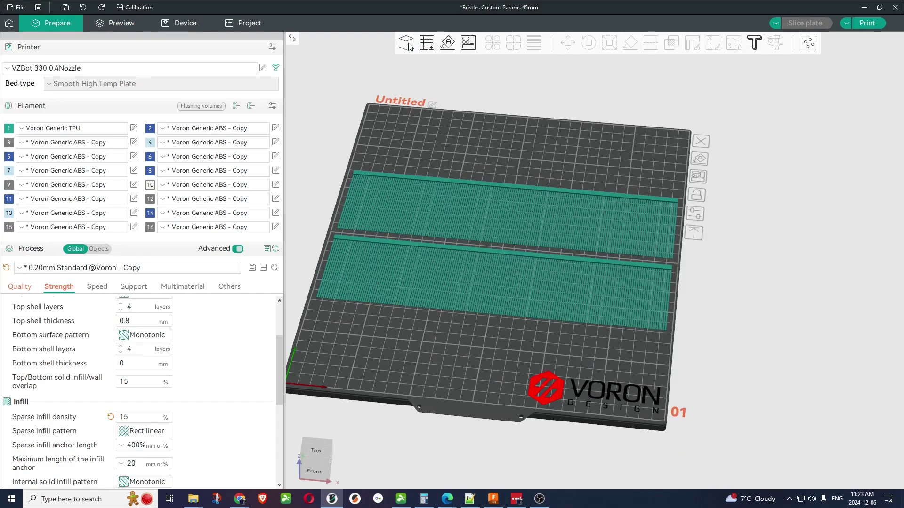
{"action": "left_click", "coordinate": [408, 44]}
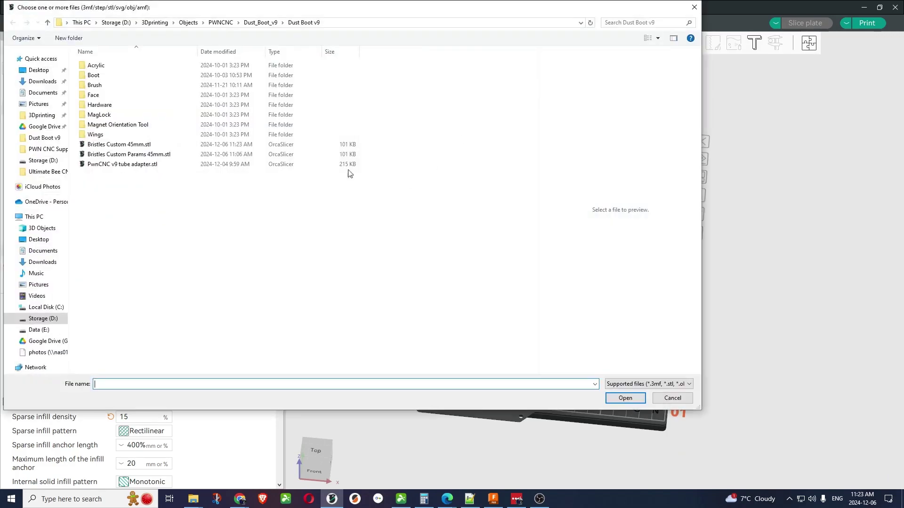
{"action": "double_click", "coordinate": [125, 153]}
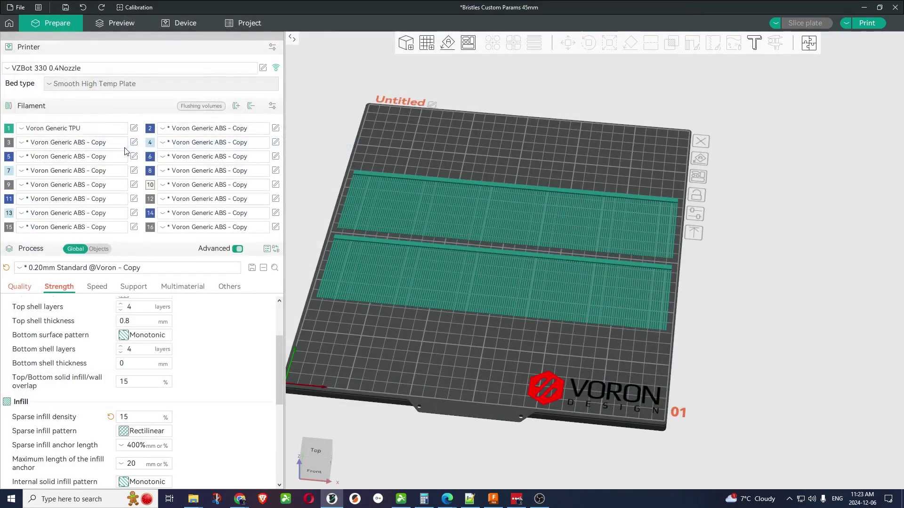
{"action": "left_click_drag", "start_coordinate": [461, 184], "coordinate": [467, 268]}
{"action": "key", "text": "ctrl+z"}
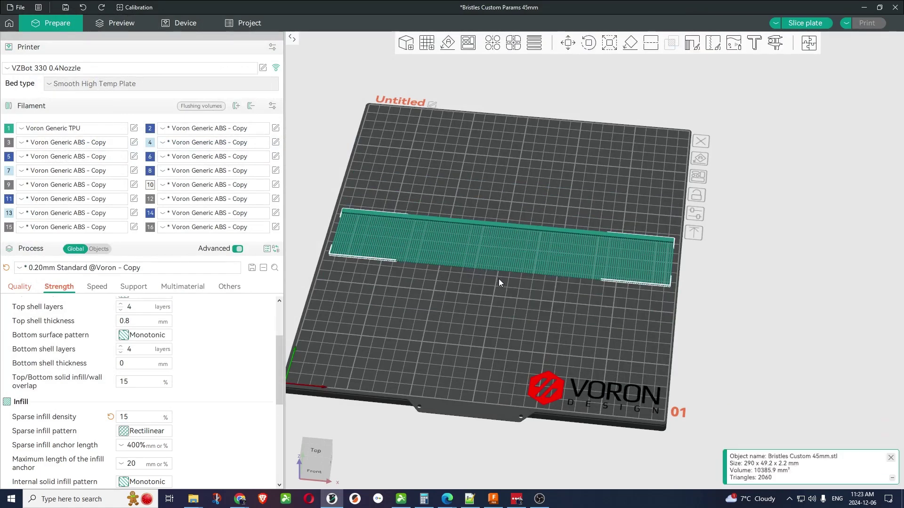
Add a second copy of the imported bristle strip to the build plate
{"action": "right_click", "coordinate": [509, 227]}
{"action": "left_click", "coordinate": [517, 232]}
{"action": "left_click", "coordinate": [437, 258]}
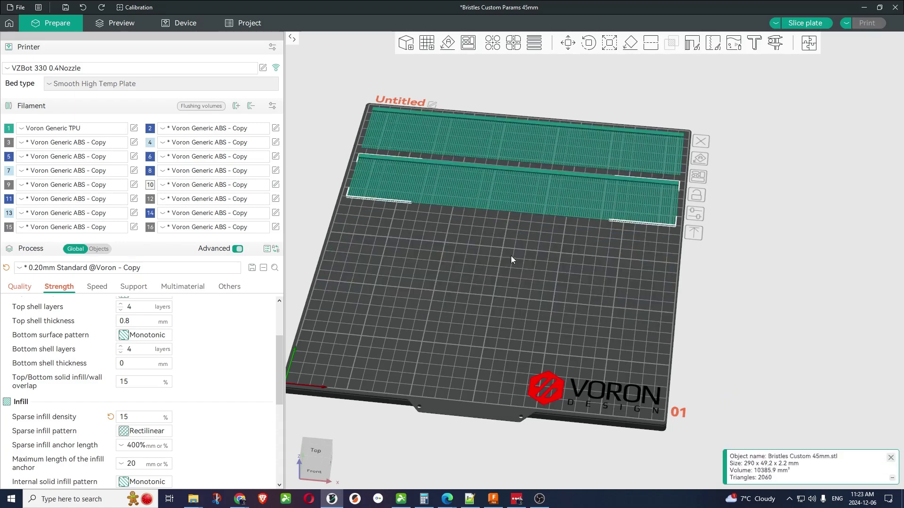
{"action": "left_click", "coordinate": [546, 285]}
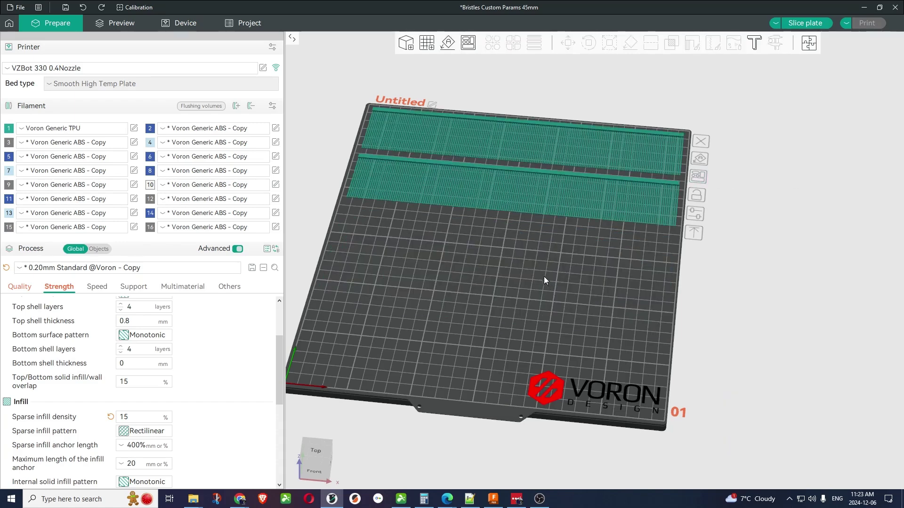
Move both bristle strips toward the middle of the plate with a narrow gap between them and slice the plate
{"action": "left_click_drag", "start_coordinate": [505, 177], "coordinate": [487, 266]}
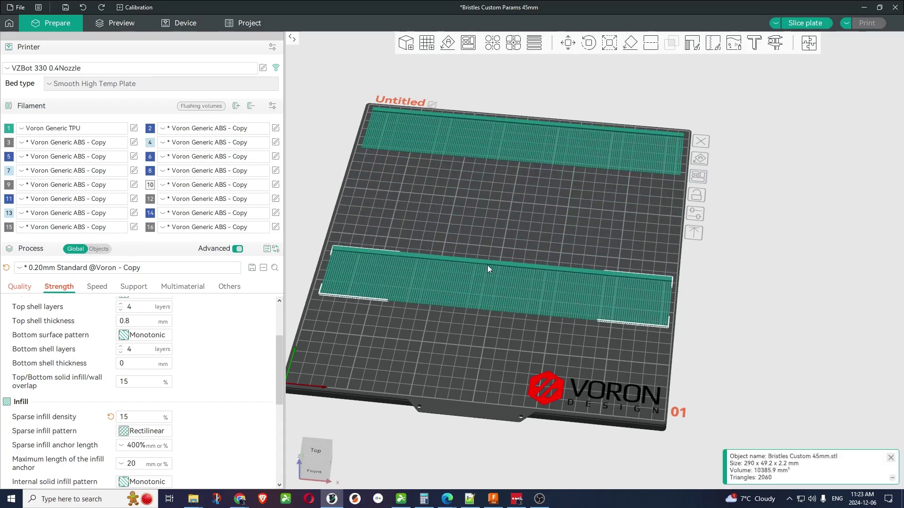
{"action": "left_click_drag", "start_coordinate": [515, 125], "coordinate": [499, 209]}
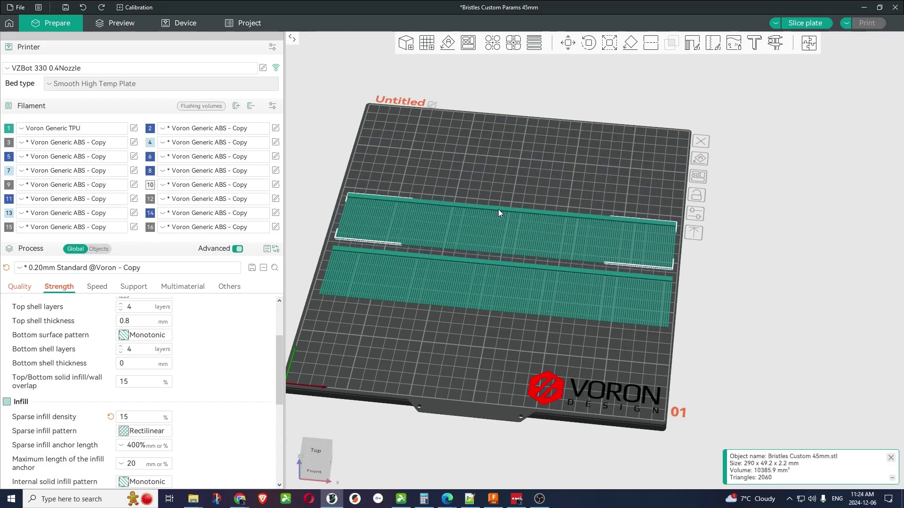
{"action": "left_click", "coordinate": [506, 267]}
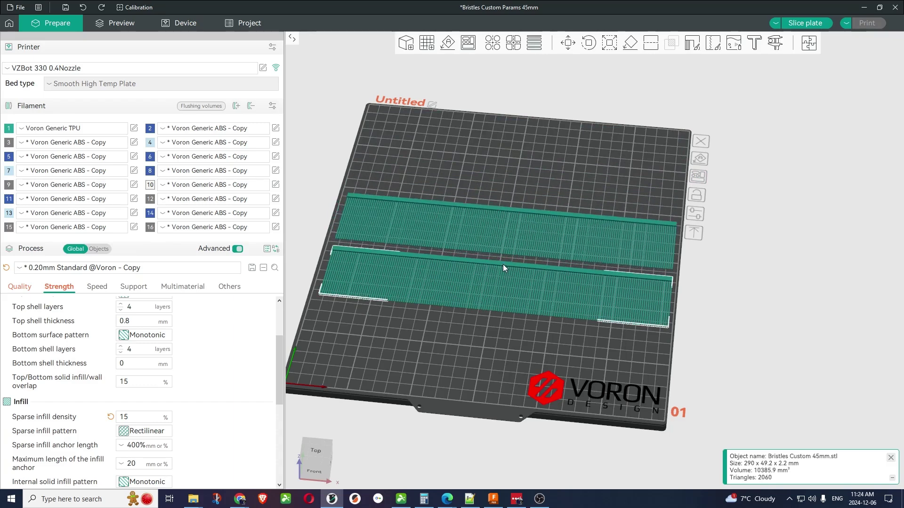
{"action": "left_click", "coordinate": [510, 341]}
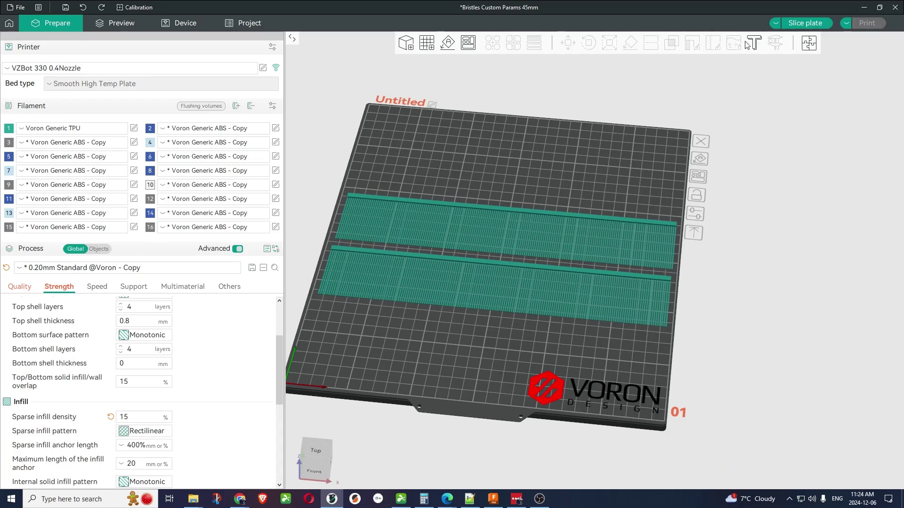
{"action": "left_click", "coordinate": [803, 23]}
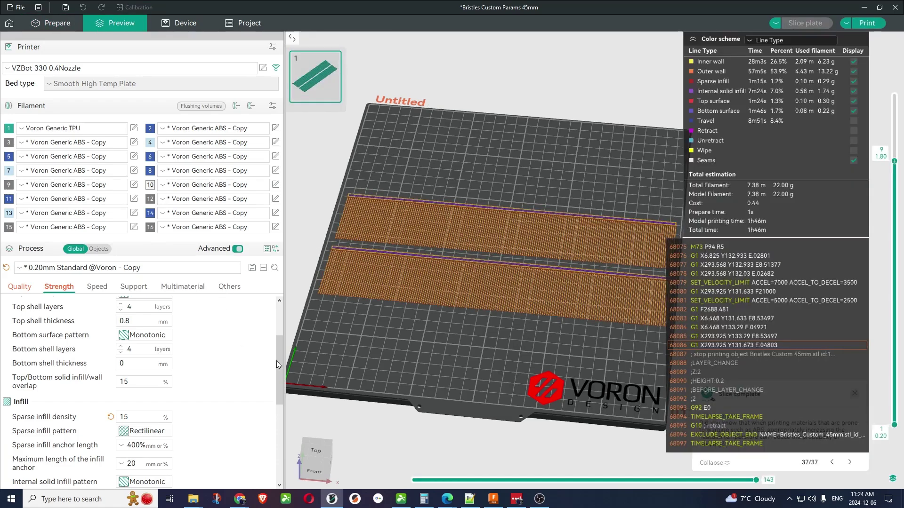
Review the wall loops and the top and bottom shell settings in the Strength process settings
{"action": "left_click_drag", "start_coordinate": [279, 362], "coordinate": [279, 326]}
{"action": "left_click", "coordinate": [139, 319]}
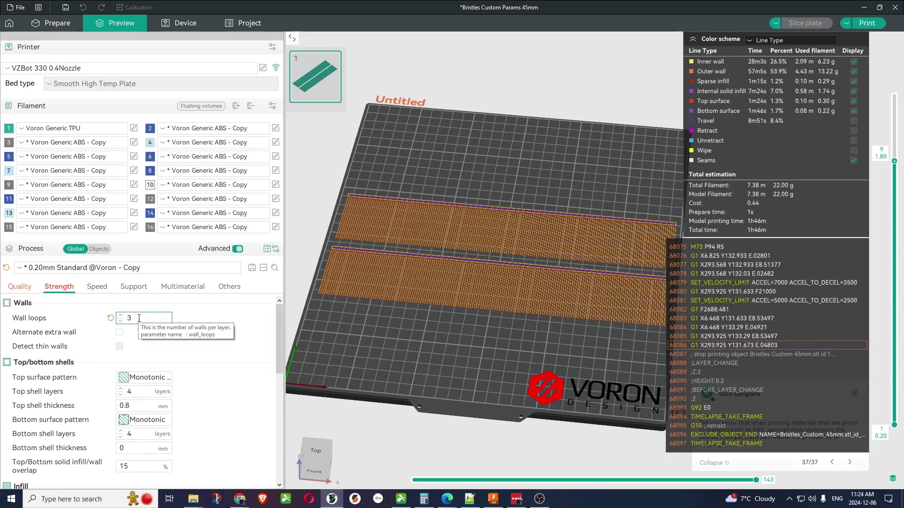
{"action": "left_click", "coordinate": [133, 432]}
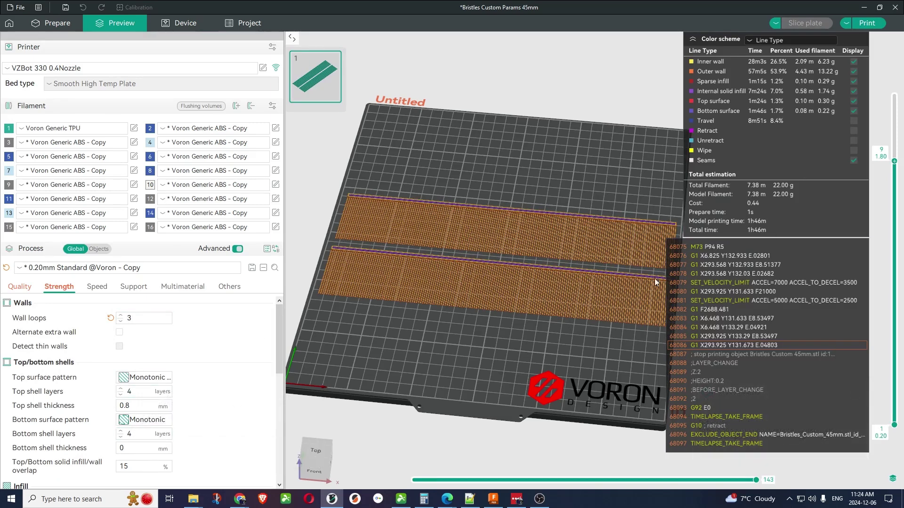
Inspect the sliced toolpaths of the strip header and bristles up close, comparing layers 4, 5 and 6
{"action": "left_click_drag", "start_coordinate": [894, 161], "coordinate": [894, 258]}
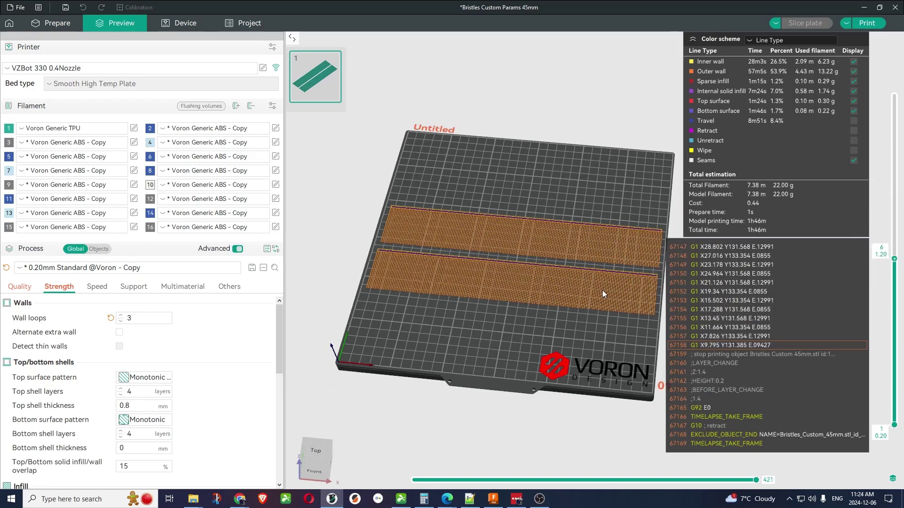
{"action": "scroll", "coordinate": [602, 290], "scroll_direction": "up", "scroll_amount": 3}
{"action": "scroll", "coordinate": [601, 289], "scroll_direction": "up", "scroll_amount": 2}
{"action": "scroll", "coordinate": [585, 290], "scroll_direction": "up", "scroll_amount": 3}
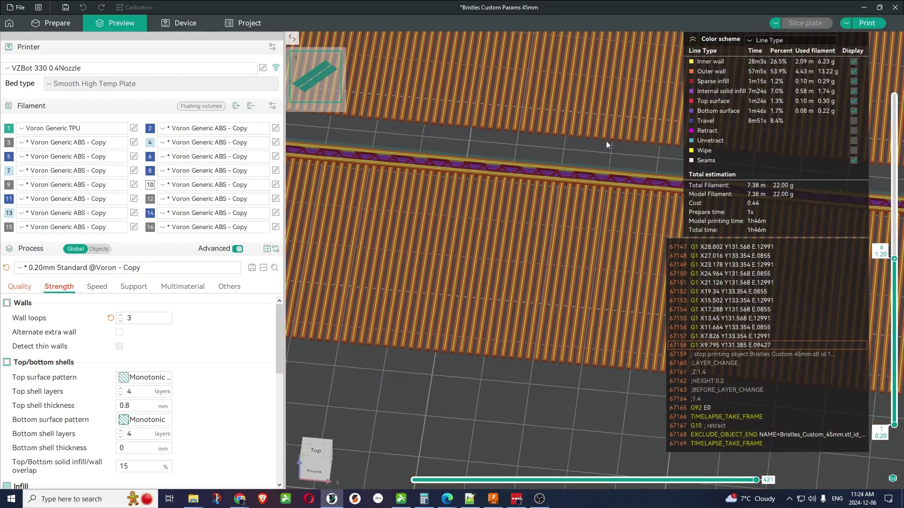
{"action": "left_click_drag", "start_coordinate": [895, 259], "coordinate": [897, 336]}
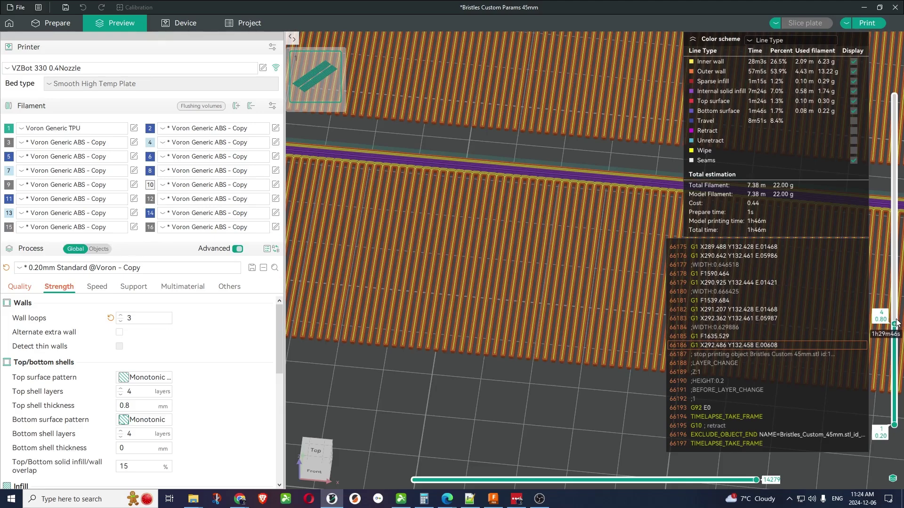
{"action": "scroll", "coordinate": [898, 310], "scroll_direction": "up", "scroll_amount": 1}
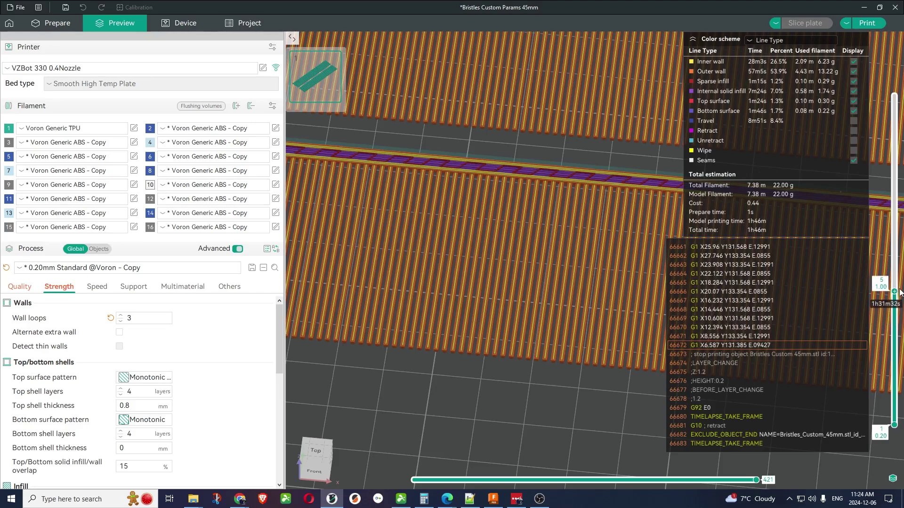
{"action": "scroll", "coordinate": [898, 289], "scroll_direction": "up", "scroll_amount": 1}
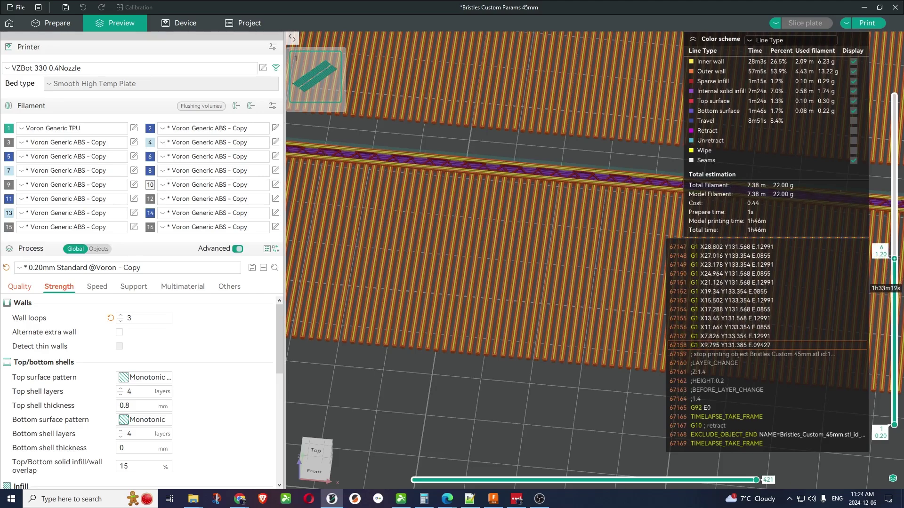
Review the infill settings and preview the remaining layers up to layer 11, ending with both strips in view
{"action": "scroll", "coordinate": [131, 323], "scroll_direction": "down", "scroll_amount": 7}
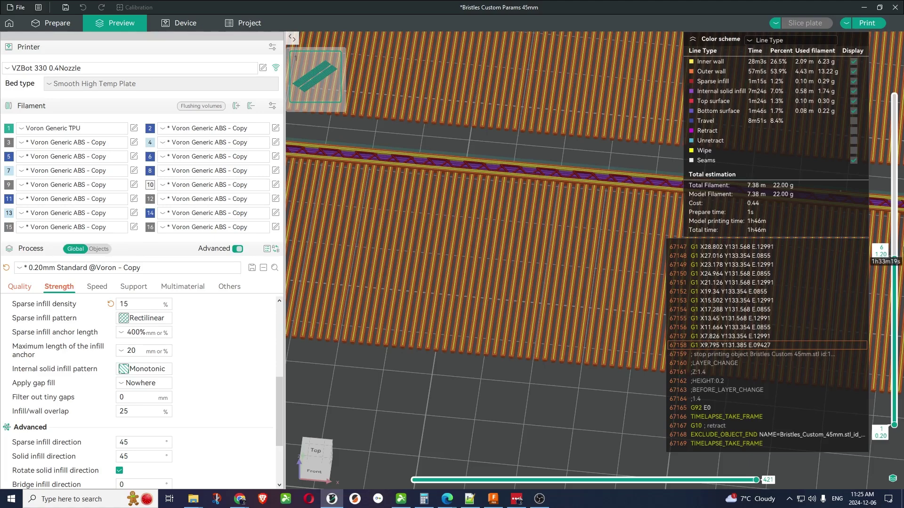
{"action": "mouse_move", "coordinate": [895, 259]}
{"action": "left_click_drag", "start_coordinate": [896, 259], "coordinate": [899, 217]}
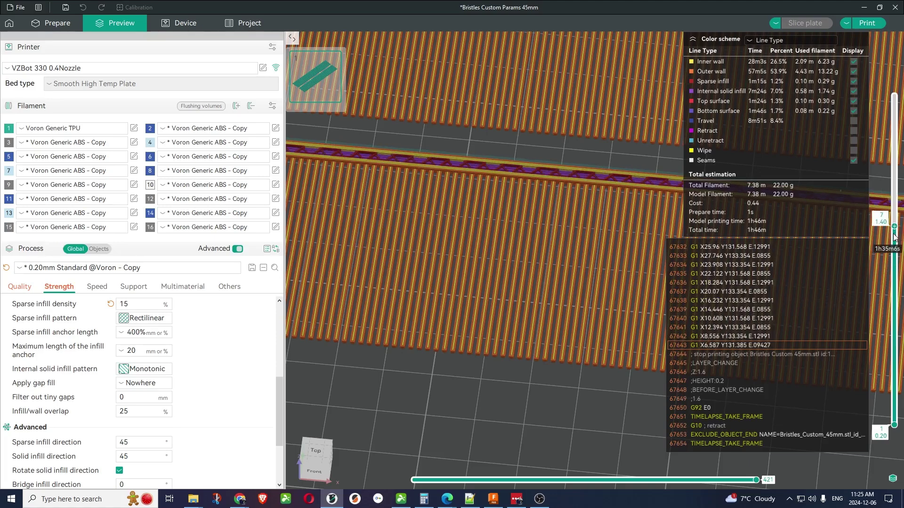
{"action": "left_click_drag", "start_coordinate": [895, 225], "coordinate": [894, 97]}
{"action": "scroll", "coordinate": [644, 199], "scroll_direction": "down", "scroll_amount": 5}
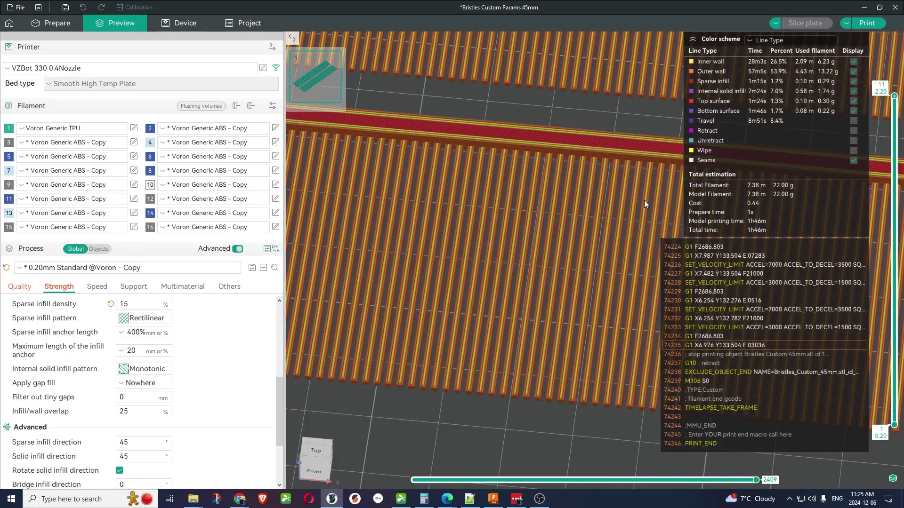
{"action": "scroll", "coordinate": [542, 197], "scroll_direction": "down", "scroll_amount": 3}
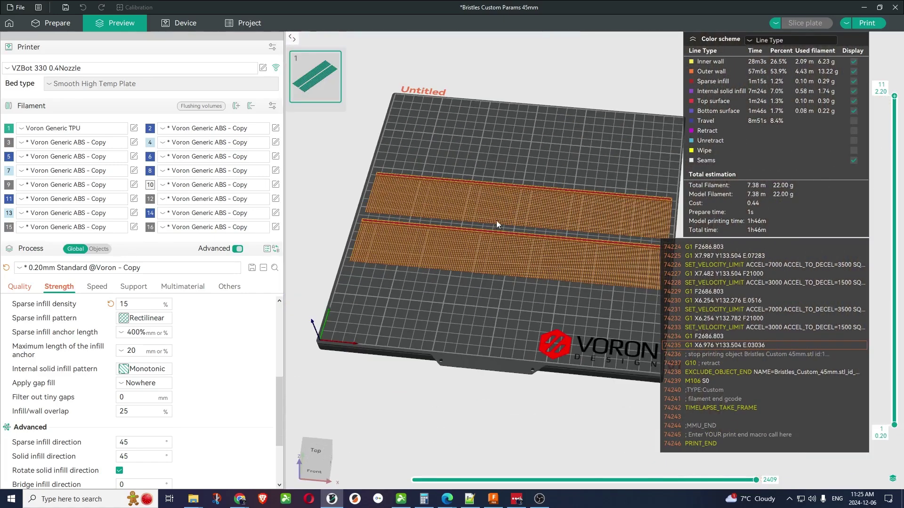
{"action": "left_click_drag", "start_coordinate": [476, 231], "coordinate": [452, 288]}
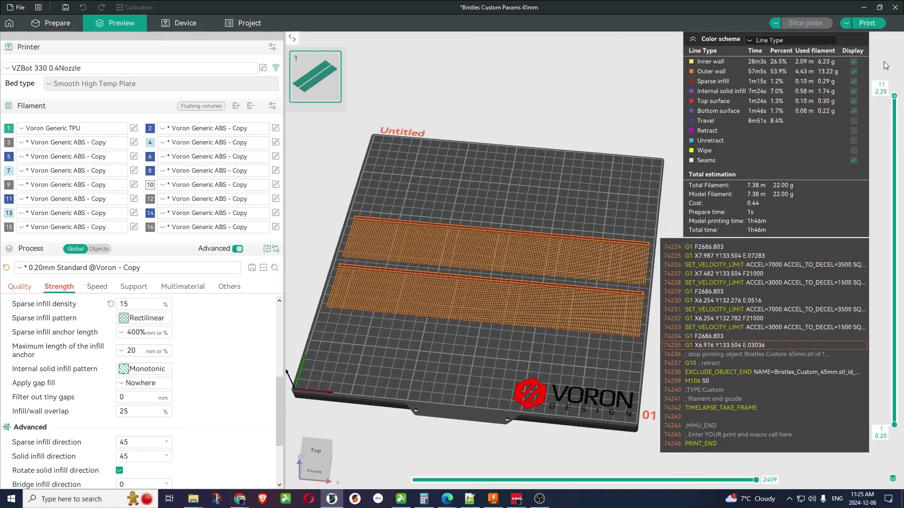